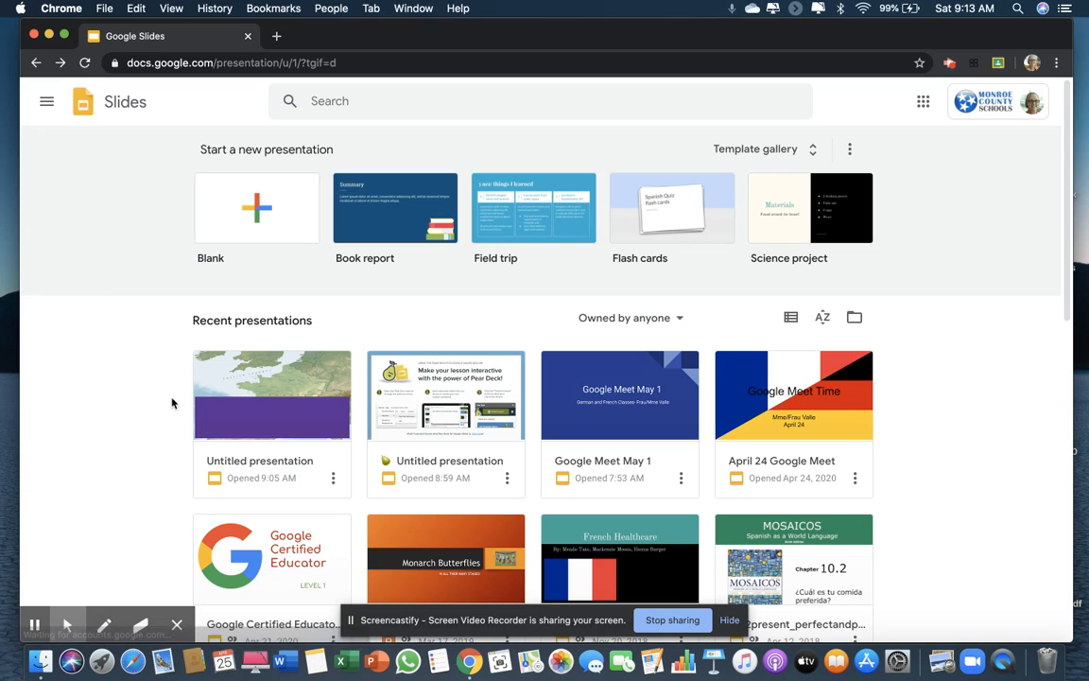
# Step: Open the "Google Meet May 1" presentation and launch the Pear Deck add-on for it
pyautogui.click(602, 419)
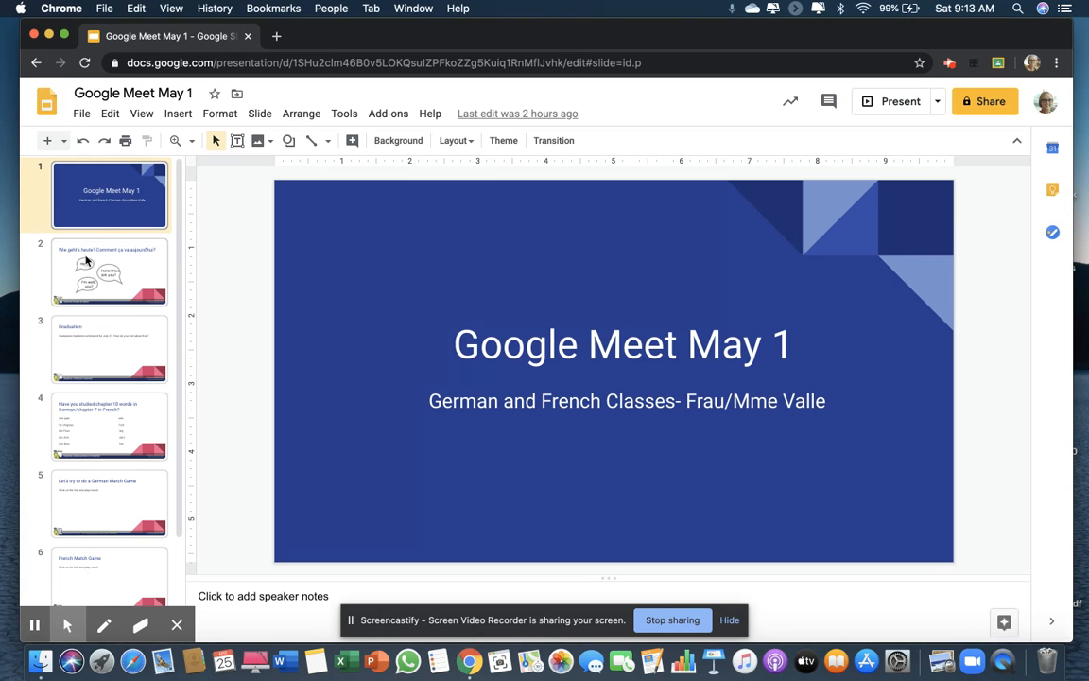
pyautogui.click(386, 115)
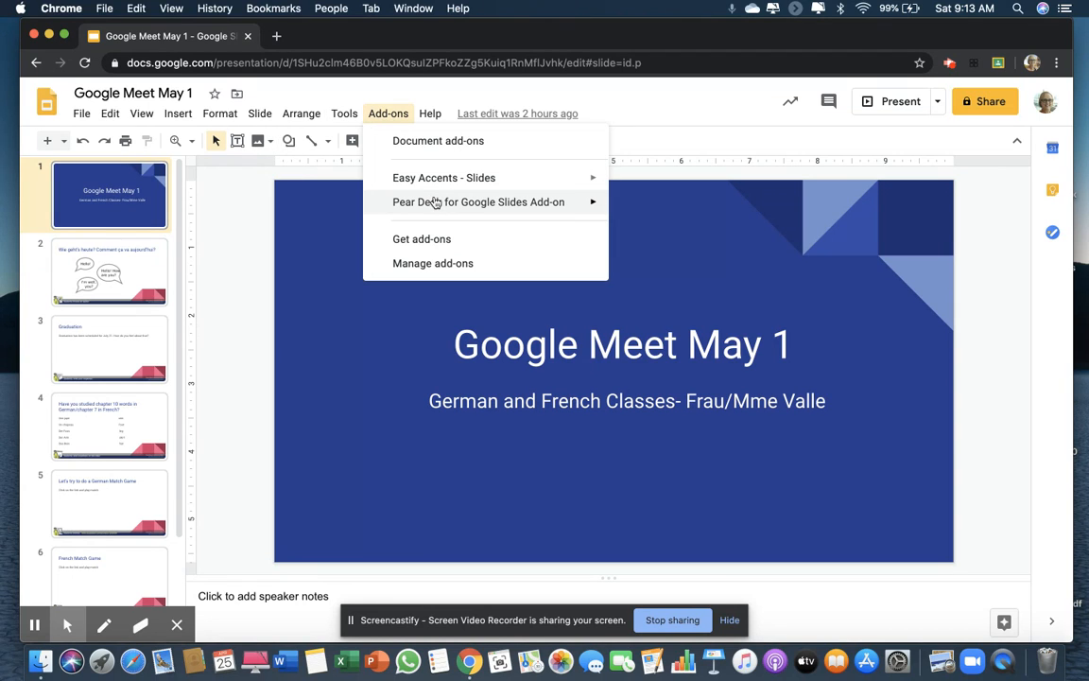
pyautogui.moveTo(434, 203)
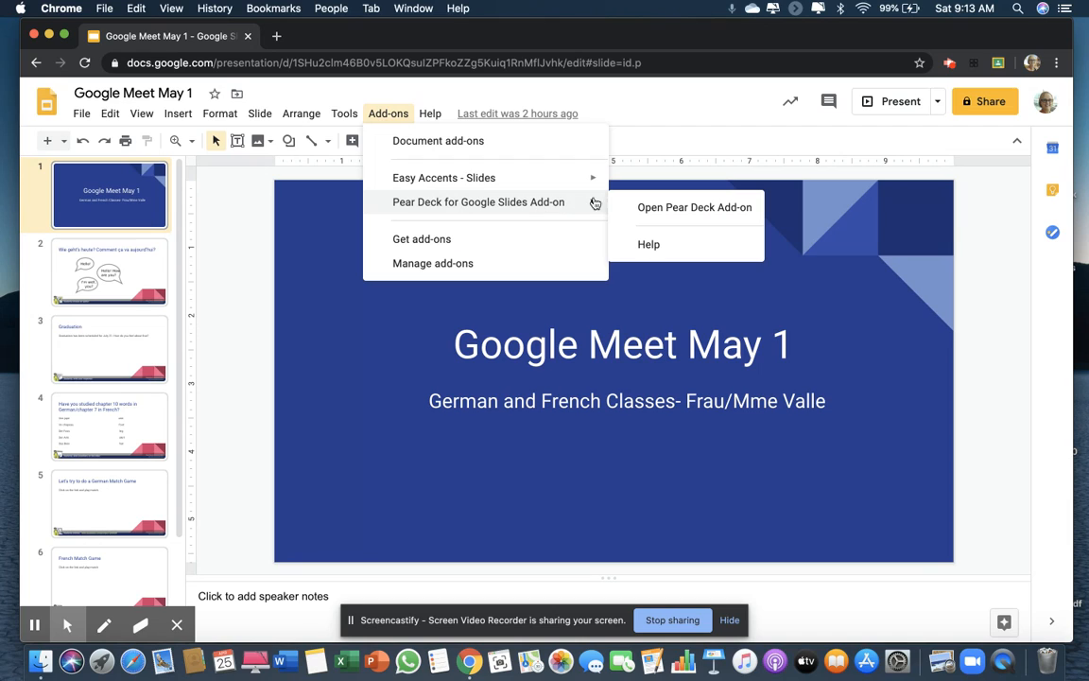
pyautogui.click(677, 207)
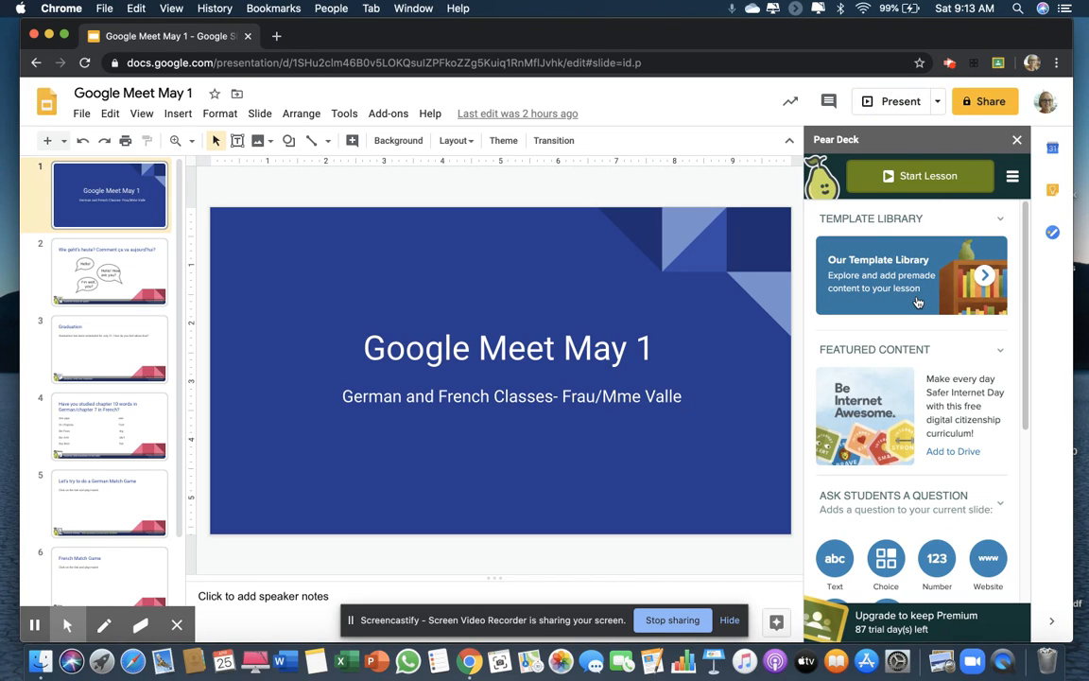
# Step: Start the Pear Deck lesson as a Student-Paced Activity, continuing with the second listed Google account
pyautogui.click(910, 185)
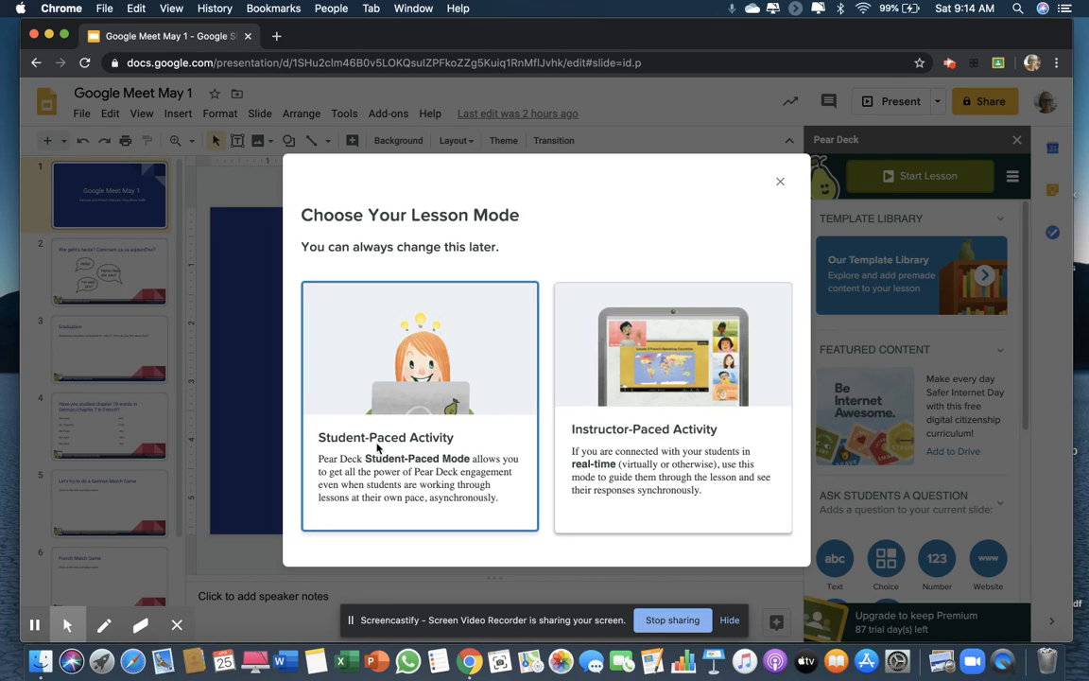
pyautogui.click(397, 395)
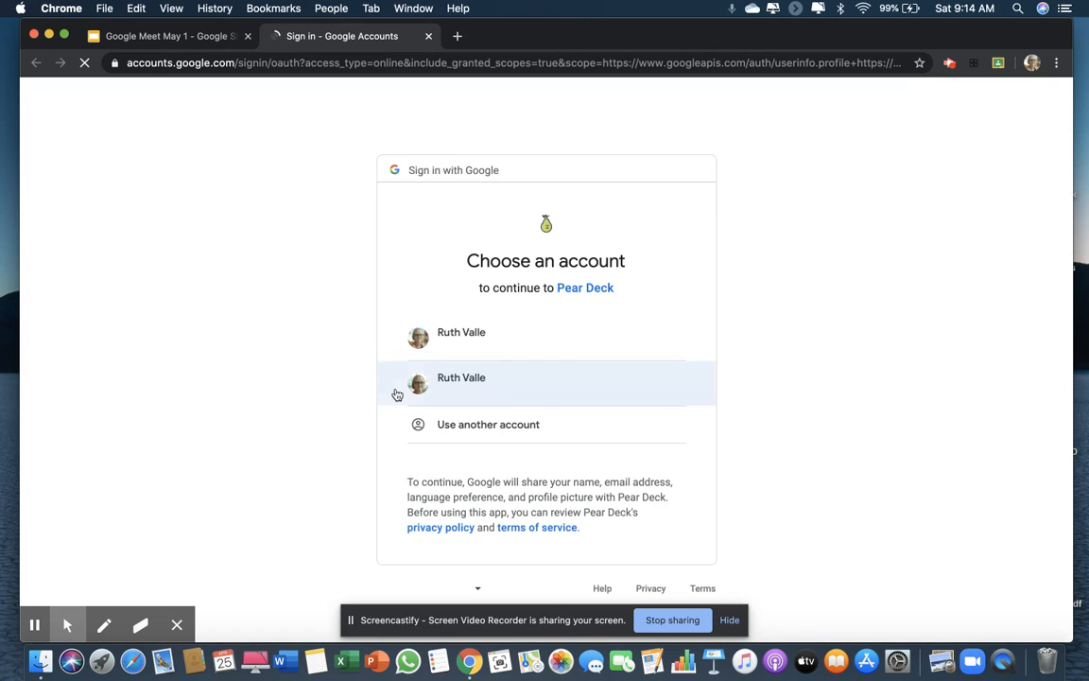
pyautogui.click(483, 384)
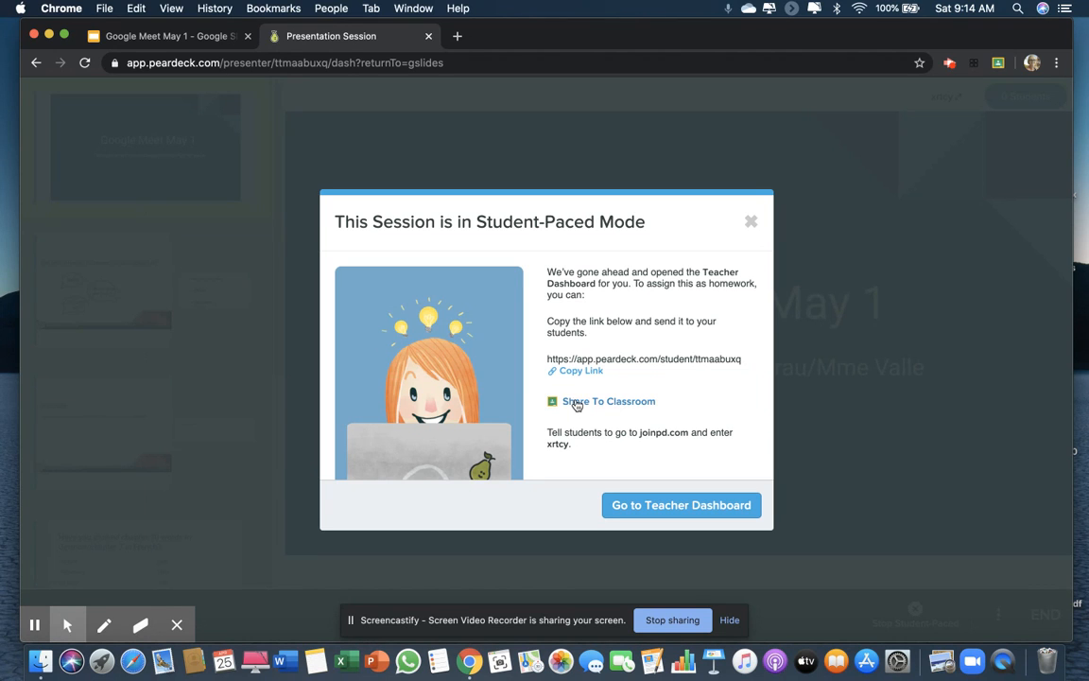
# Step: Share the student-paced session to Google Classroom, switching to the school account
pyautogui.click(577, 402)
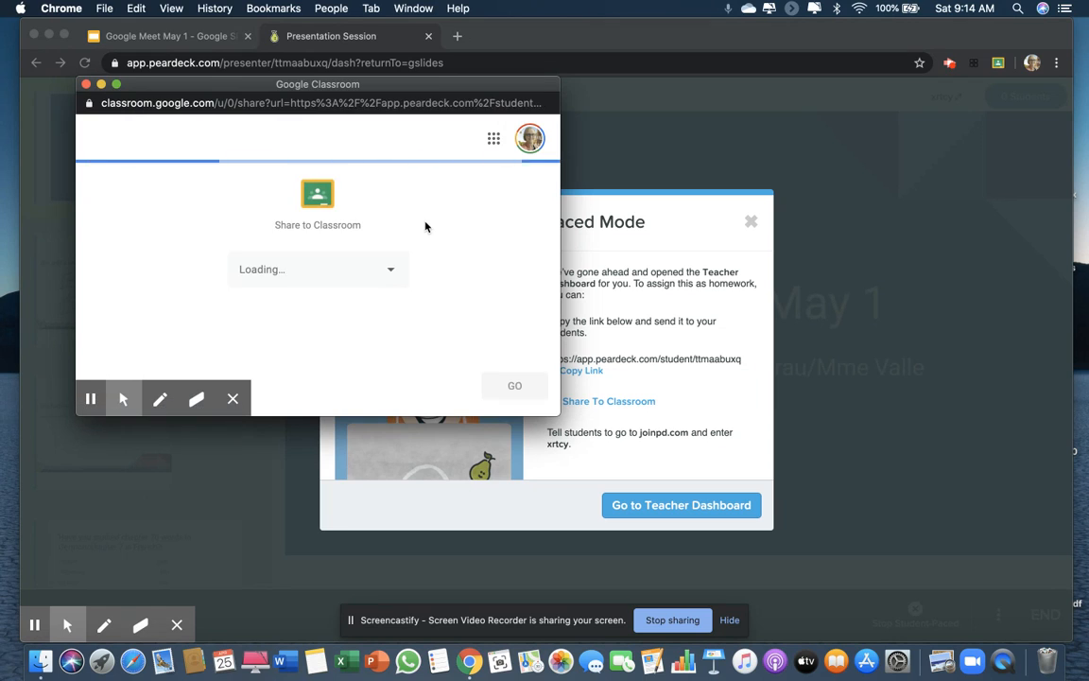
pyautogui.click(526, 139)
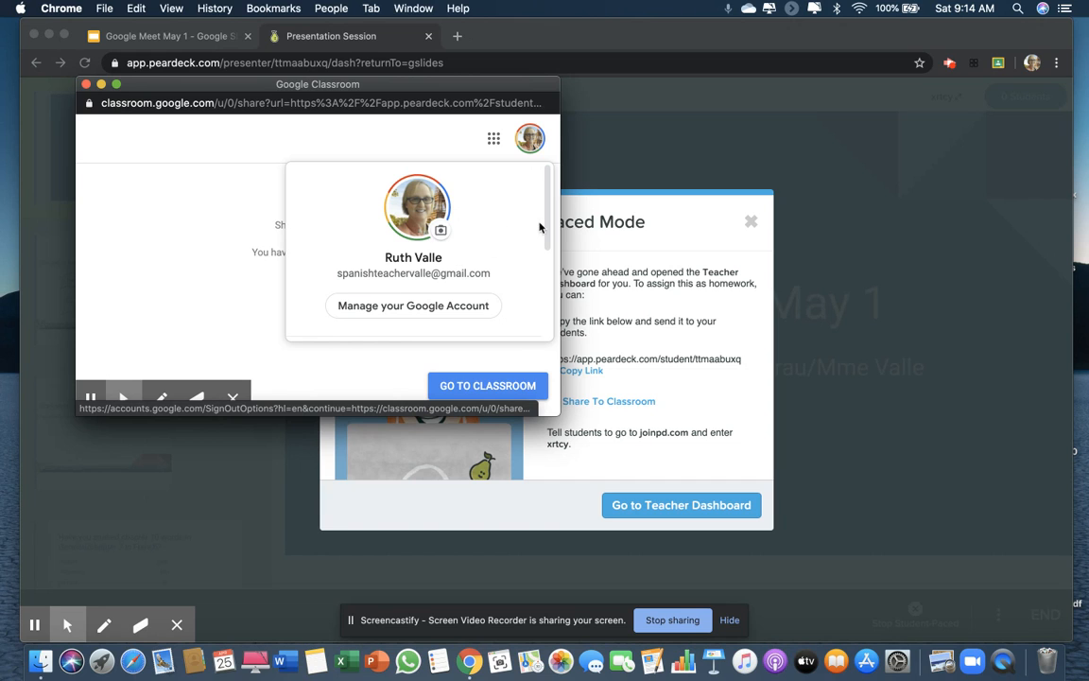
pyautogui.scroll(-3, 546, 230)
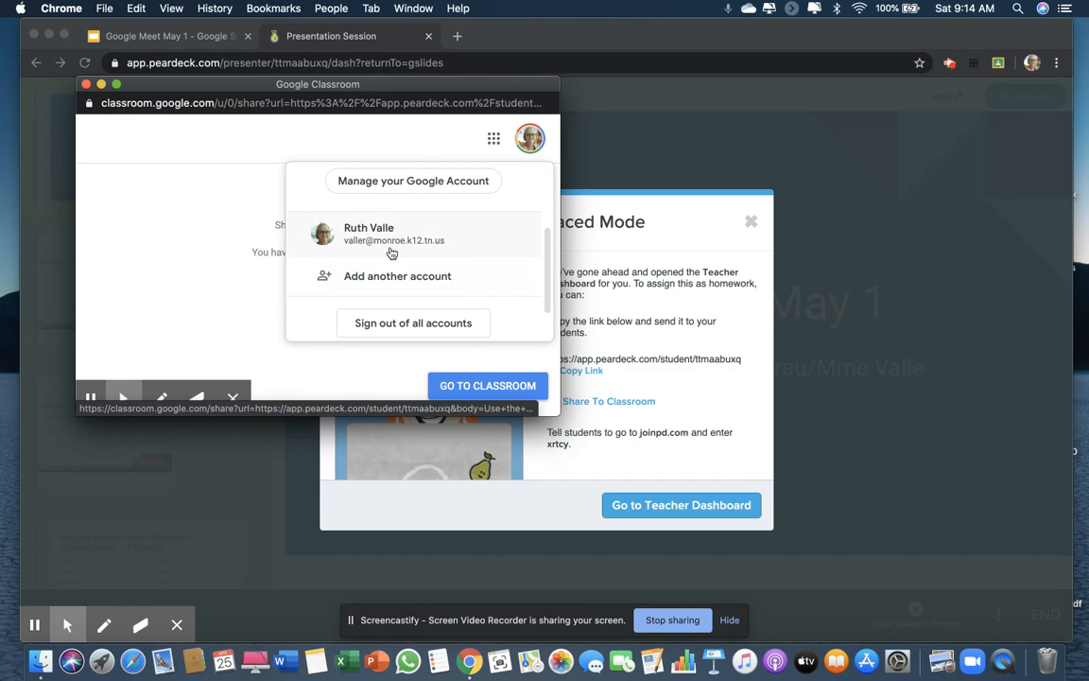
pyautogui.click(383, 244)
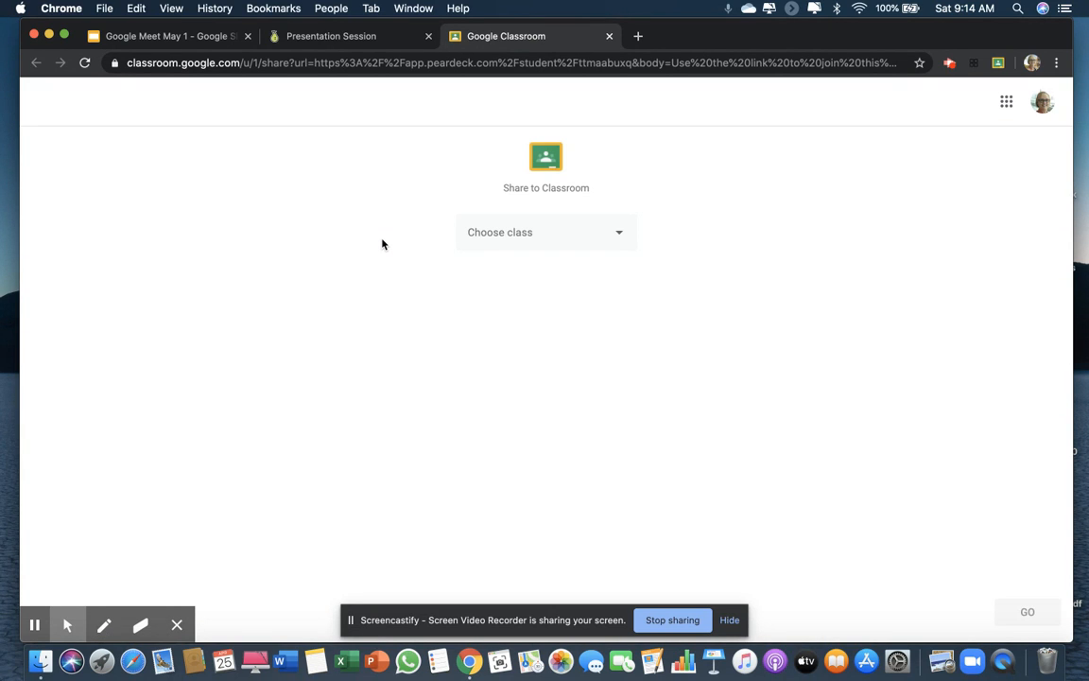
# Step: Create an assignment from the shared Pear Deck link for the German A class
pyautogui.click(503, 237)
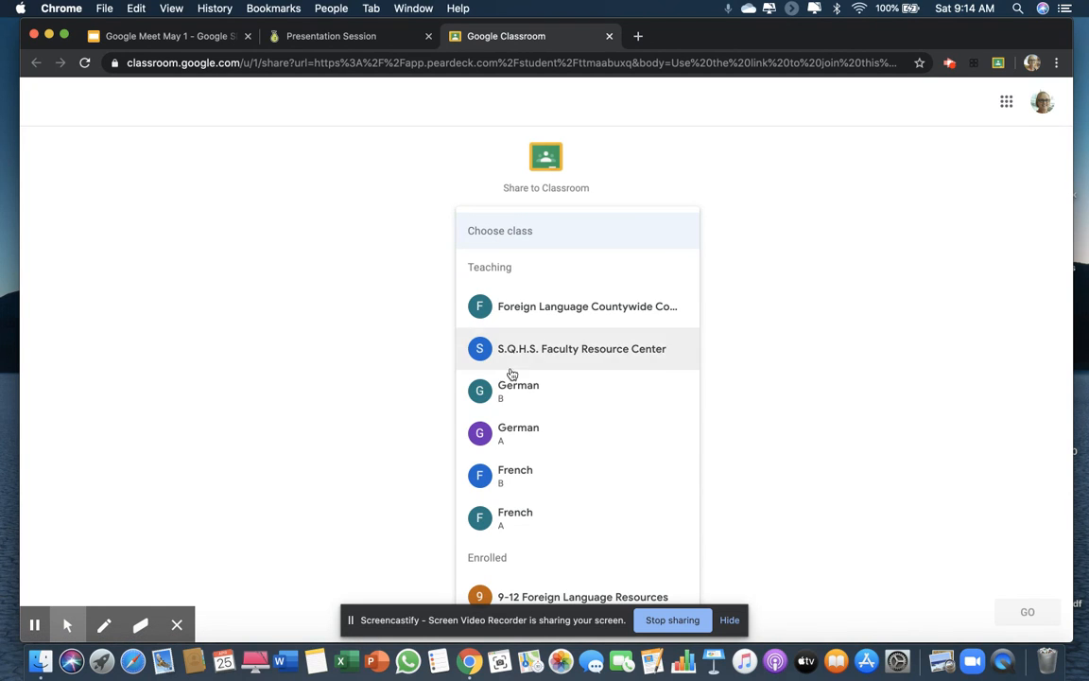
pyautogui.click(519, 441)
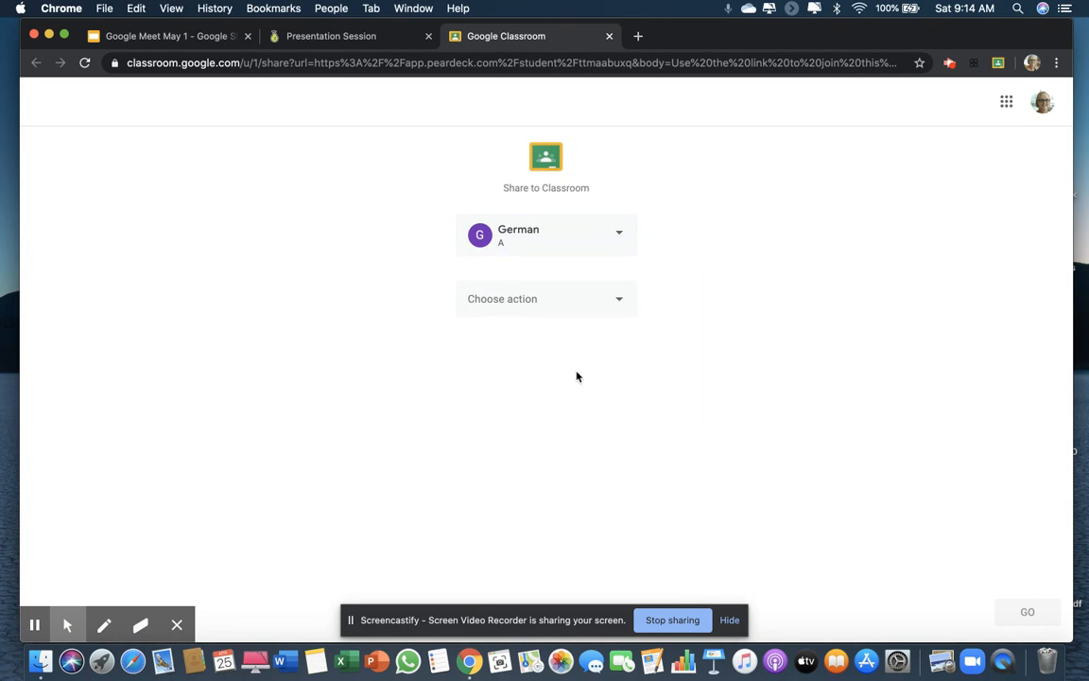
pyautogui.click(525, 304)
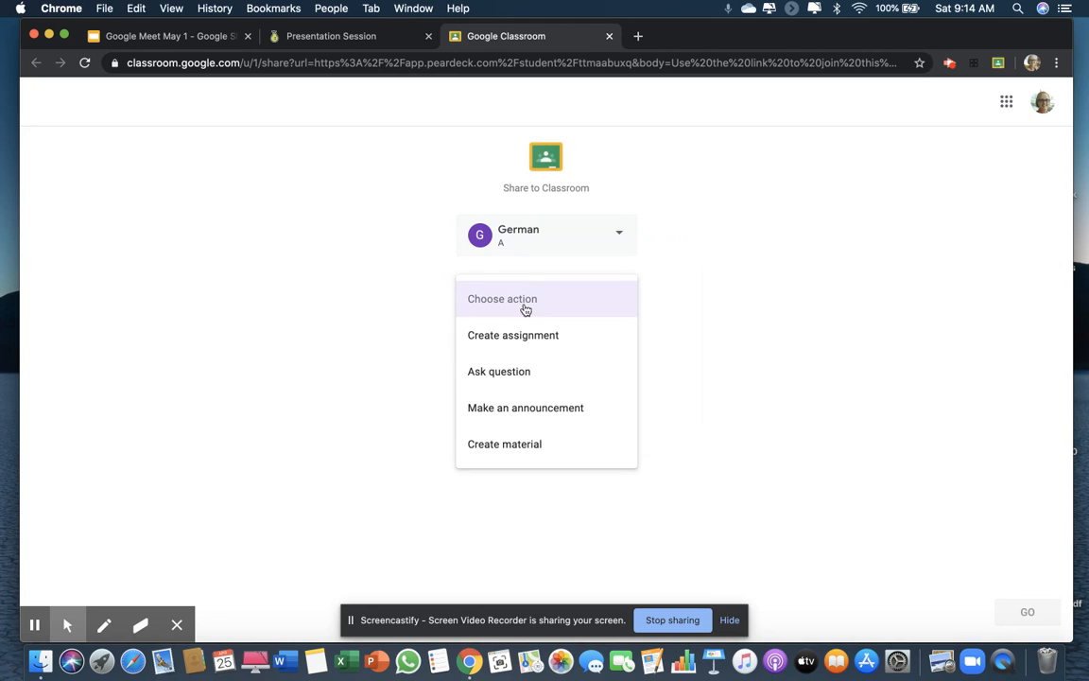
pyautogui.click(527, 334)
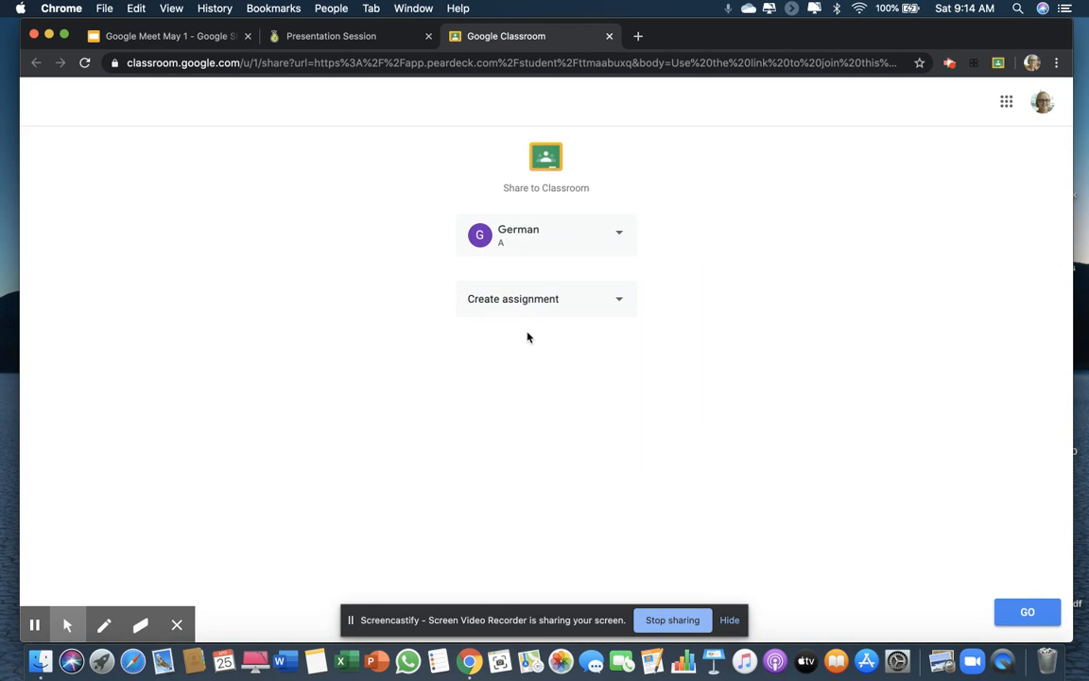
pyautogui.click(1028, 613)
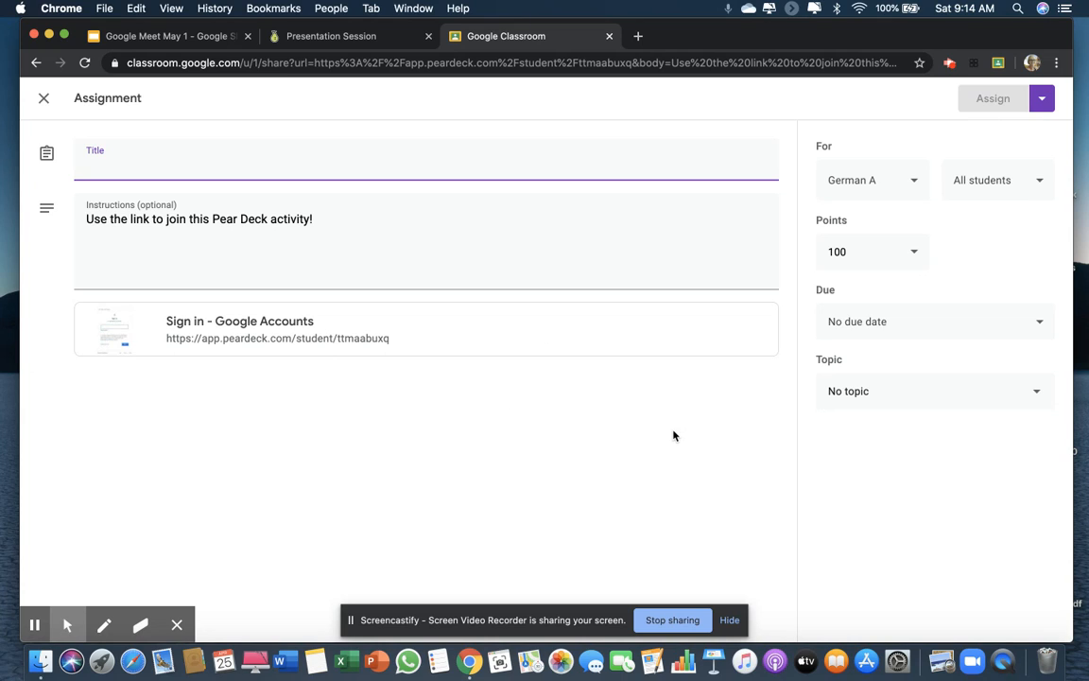
# Step: Add the German B, French B and French A classes to the assignment's recipients
pyautogui.click(849, 182)
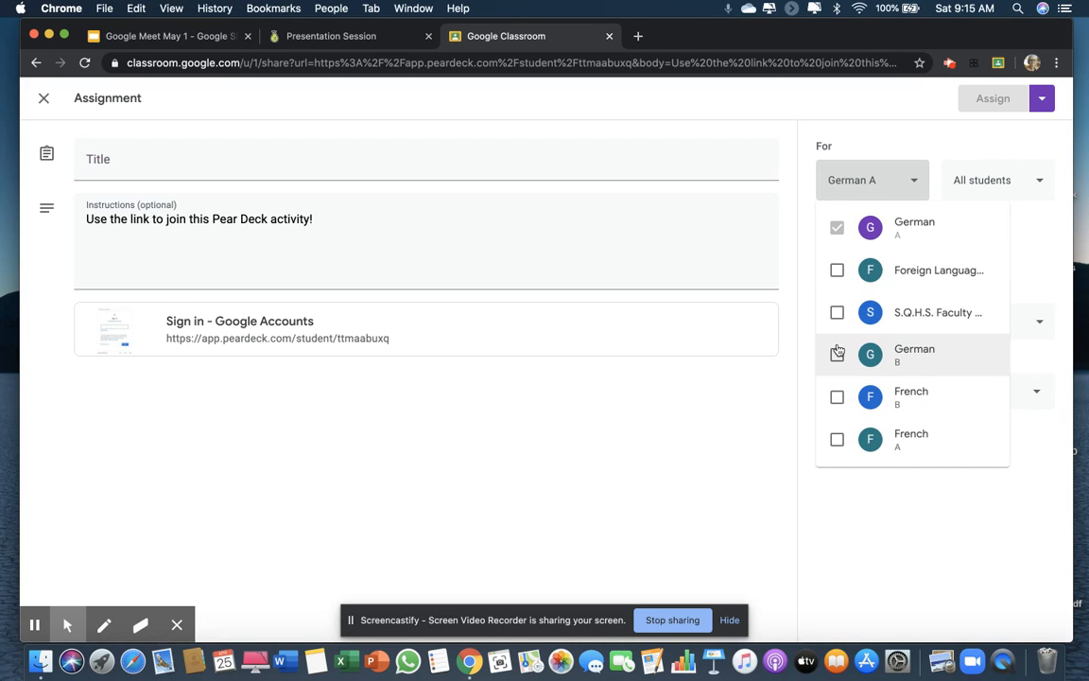
pyautogui.click(836, 353)
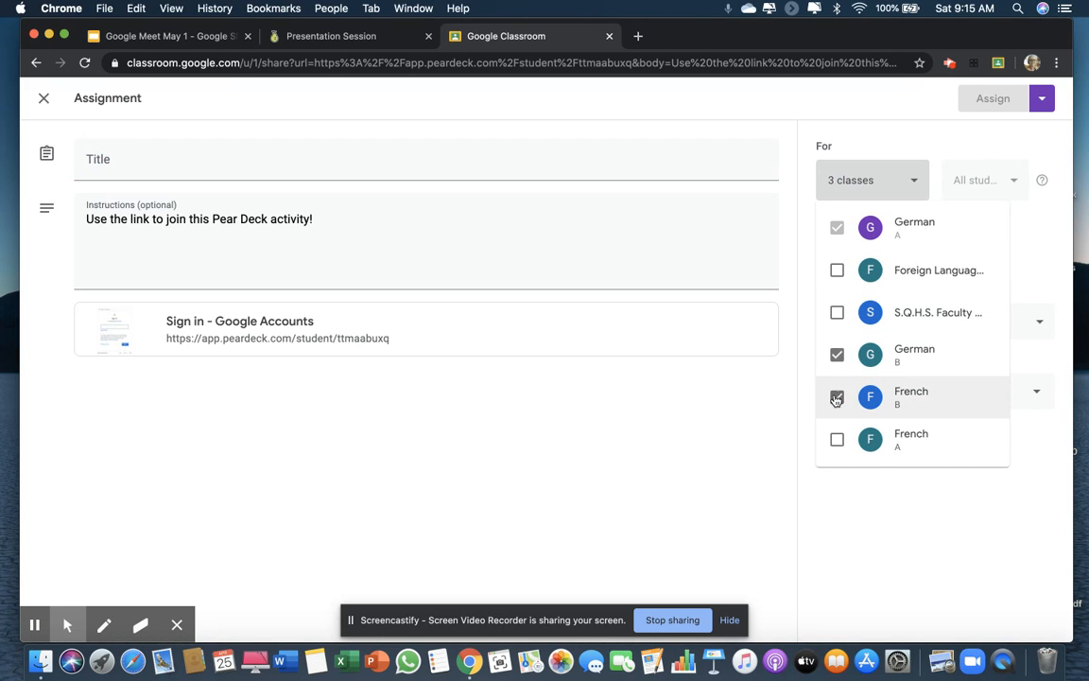
pyautogui.click(836, 439)
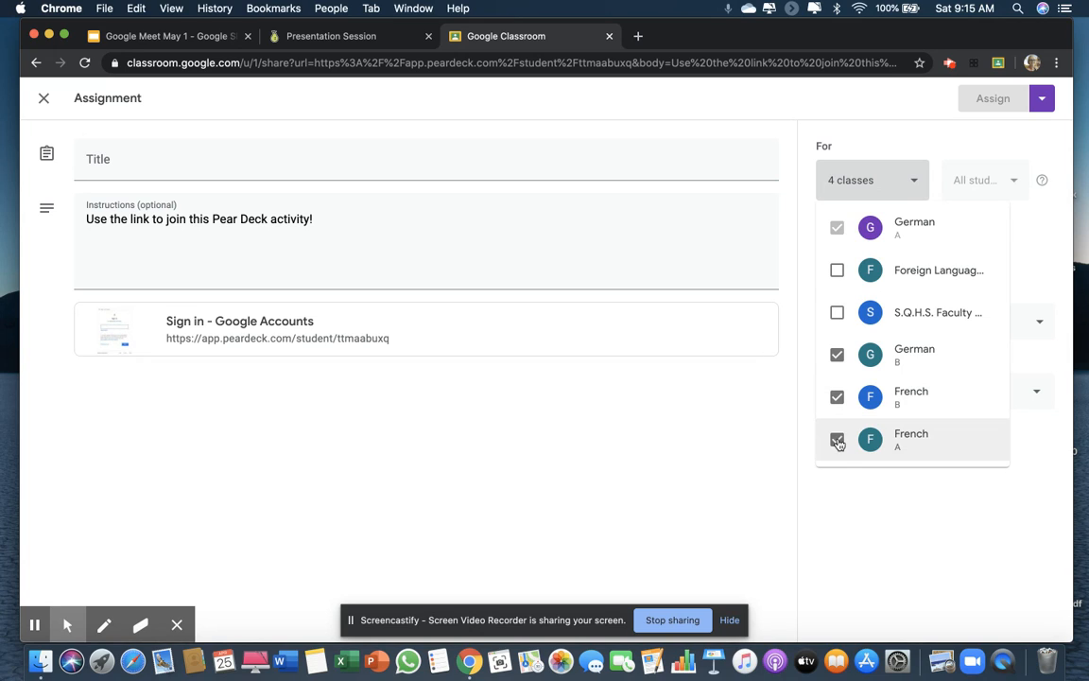
pyautogui.click(859, 489)
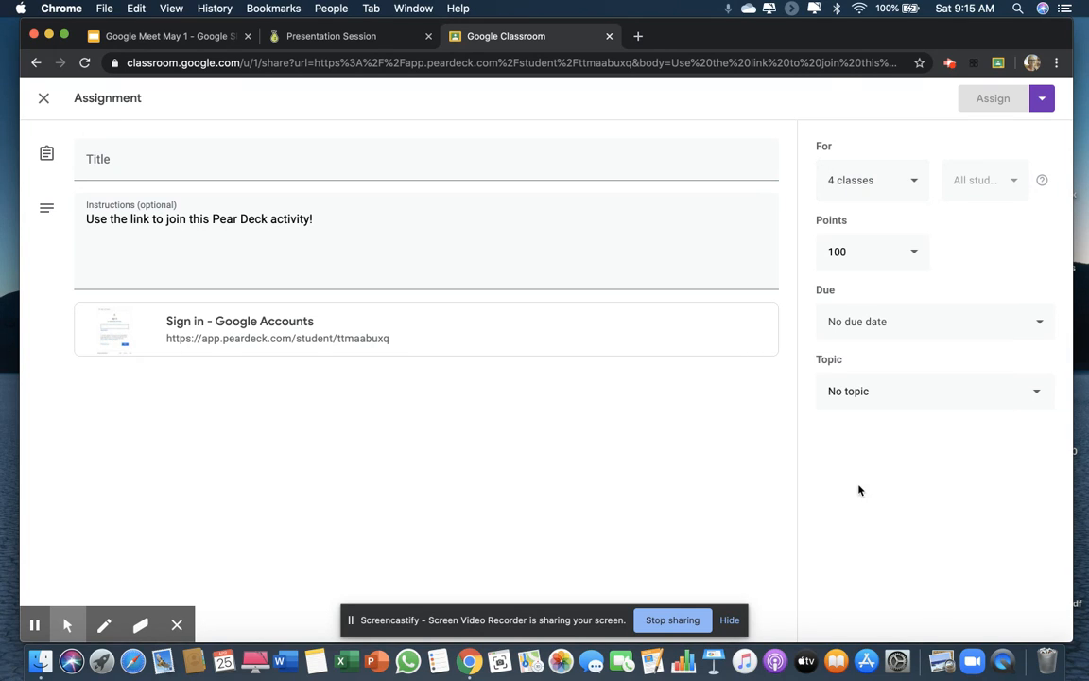
# Step: Set the assignment's due date to Thursday, April 30, 2020 and file it under the Homework topic
pyautogui.click(874, 324)
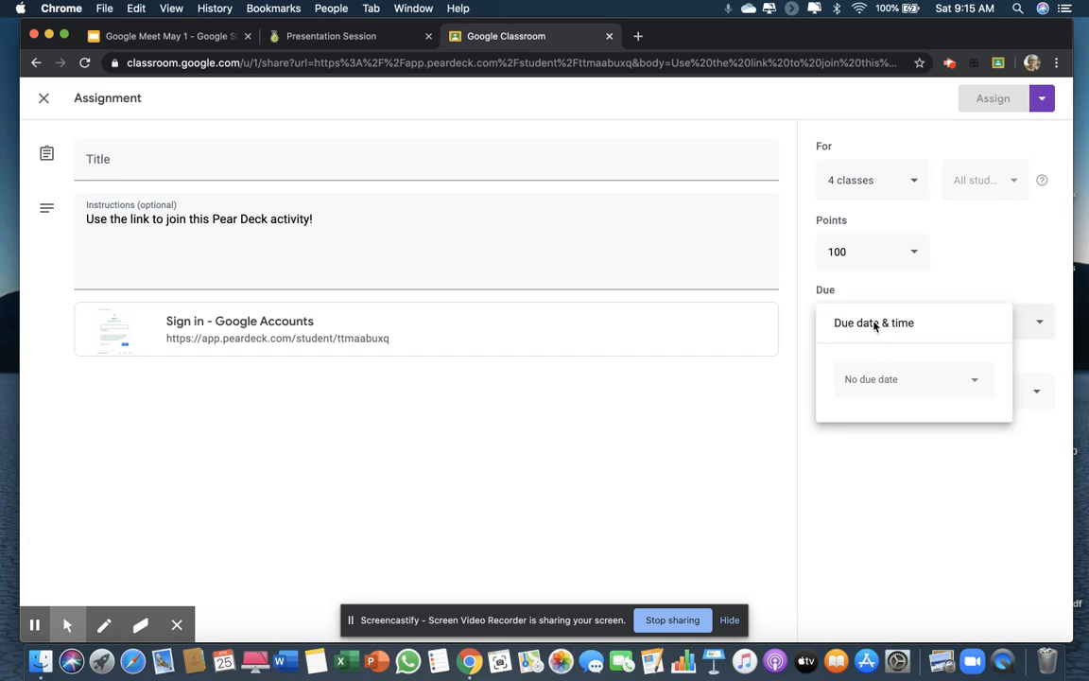
pyautogui.click(878, 379)
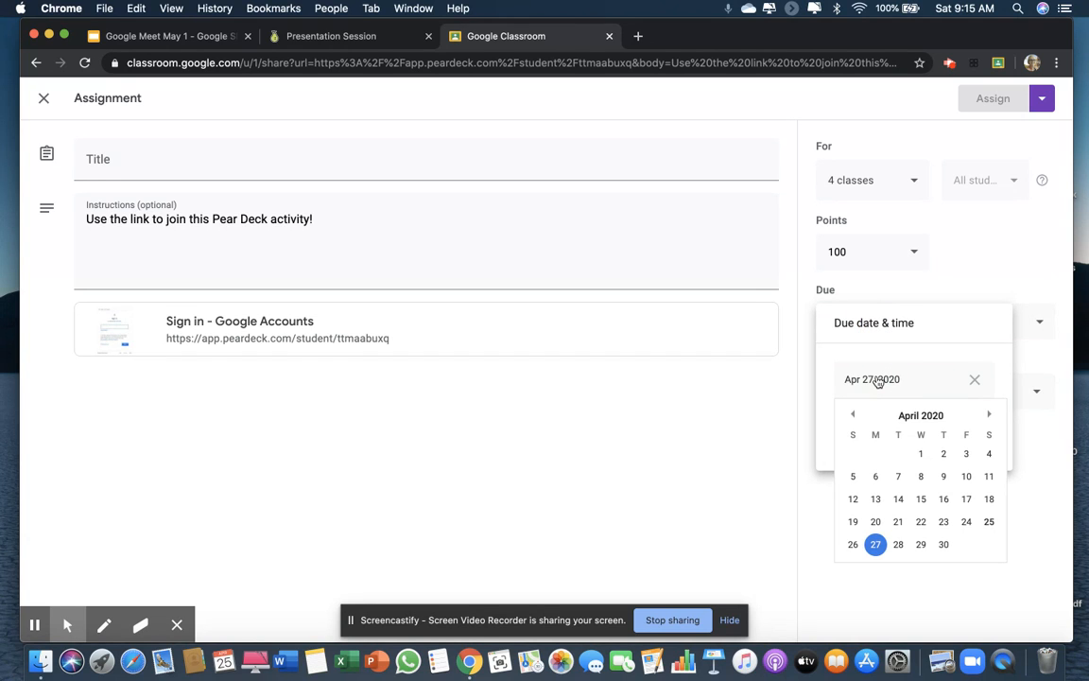
pyautogui.click(945, 547)
pyautogui.click(910, 540)
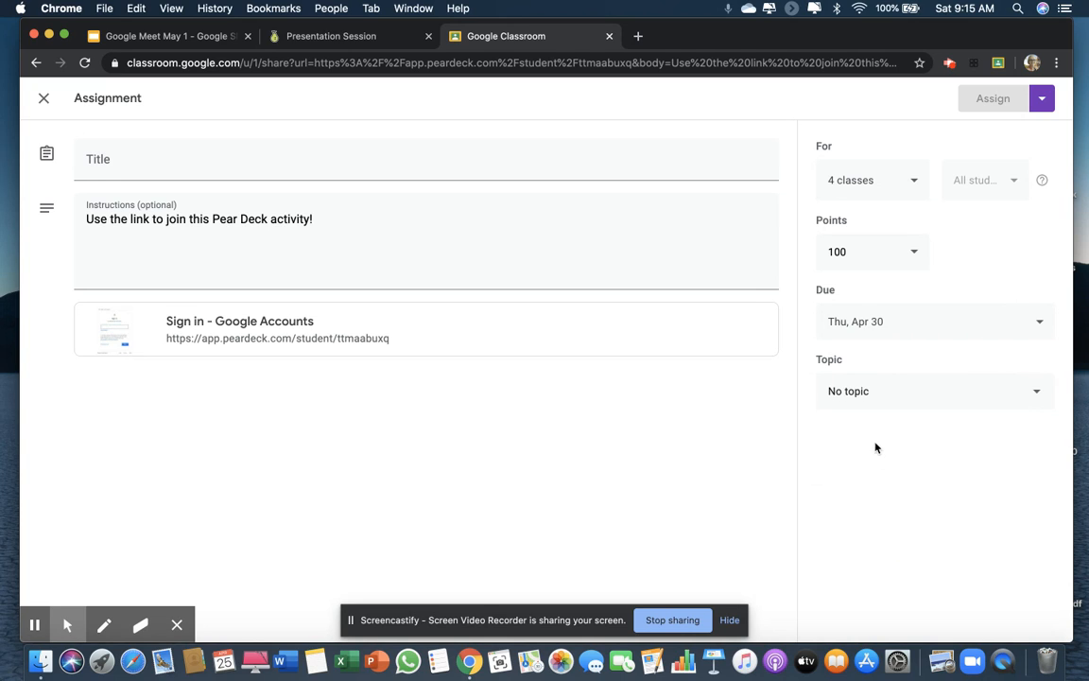
pyautogui.click(851, 393)
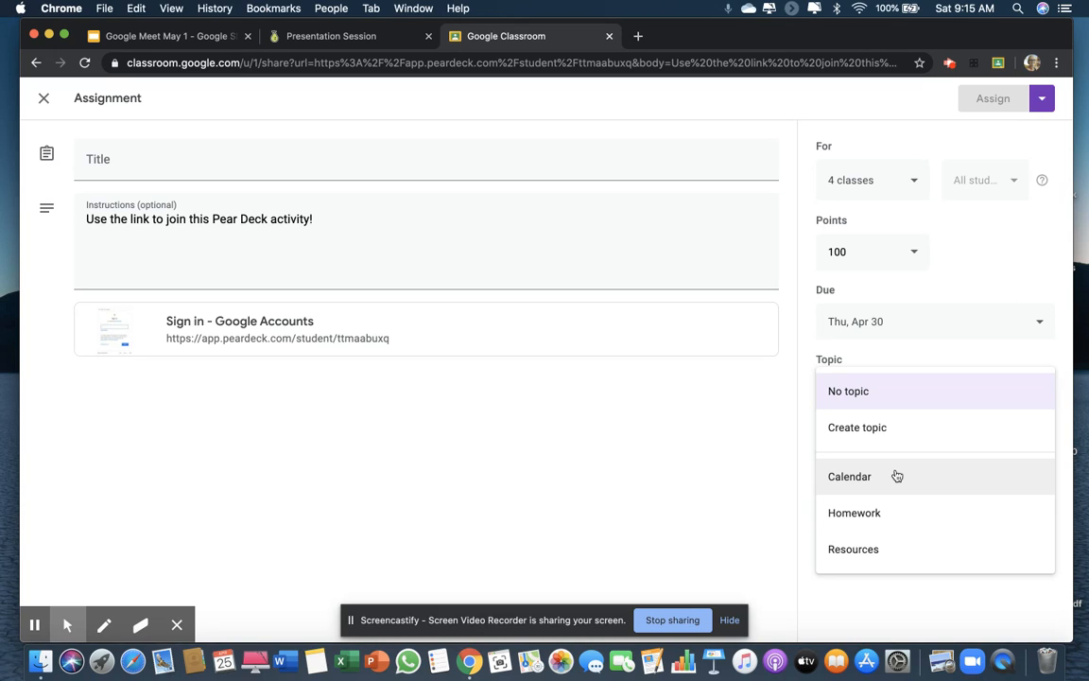
pyautogui.click(853, 516)
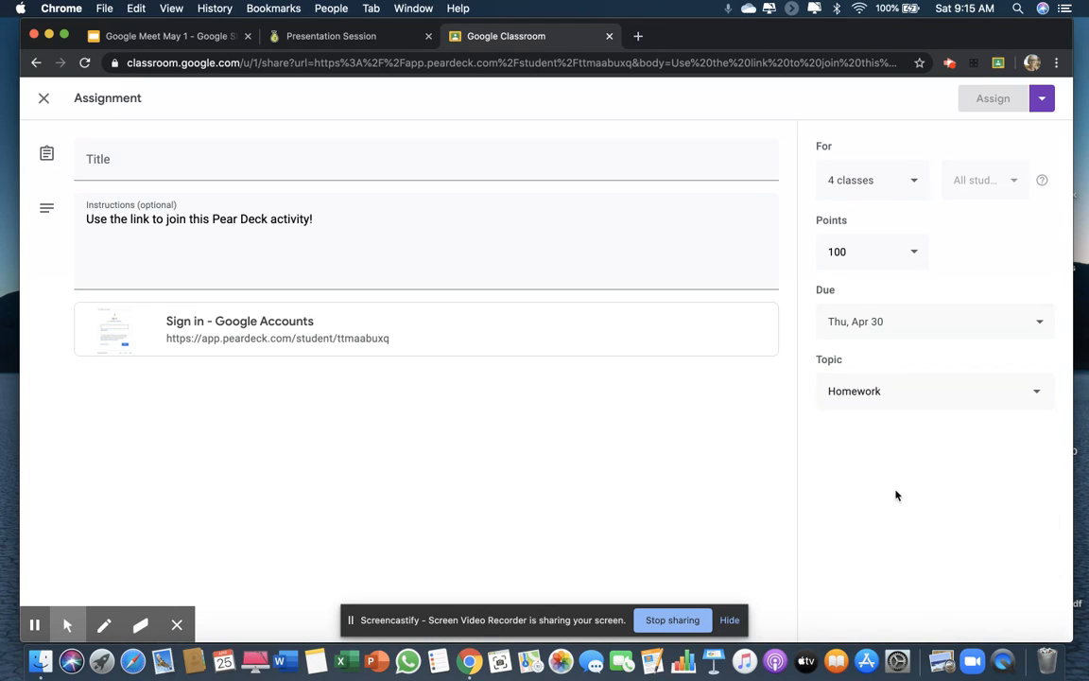
# Step: Title the assignment "Google Meet assignment" and post it to the selected classes
pyautogui.click(266, 160)
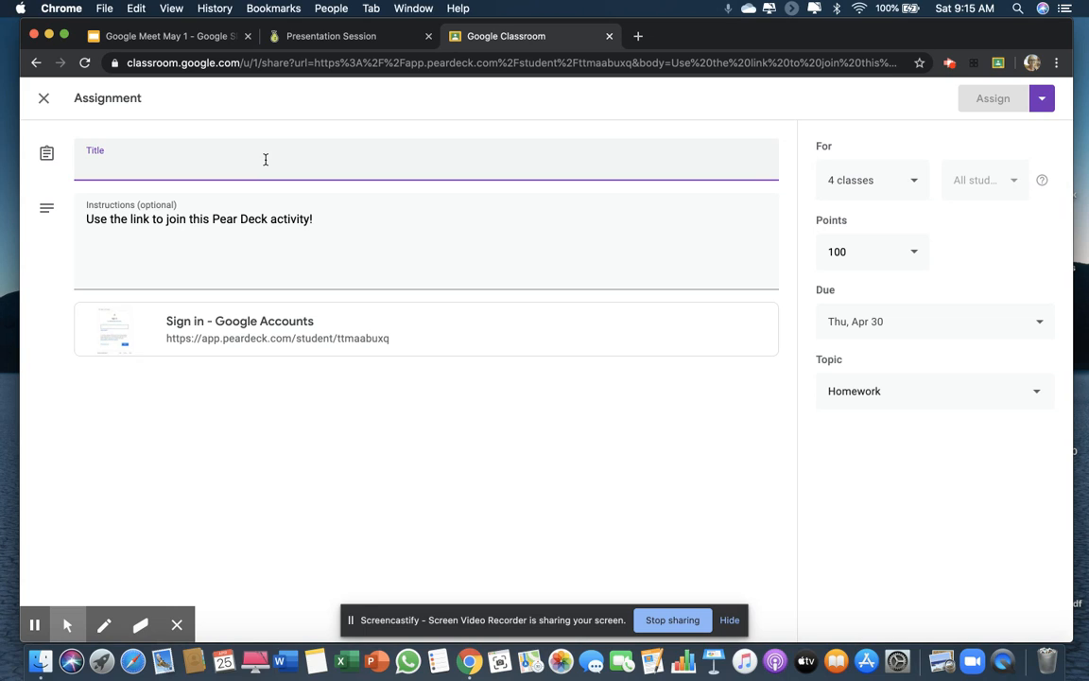
pyautogui.write('Google M')
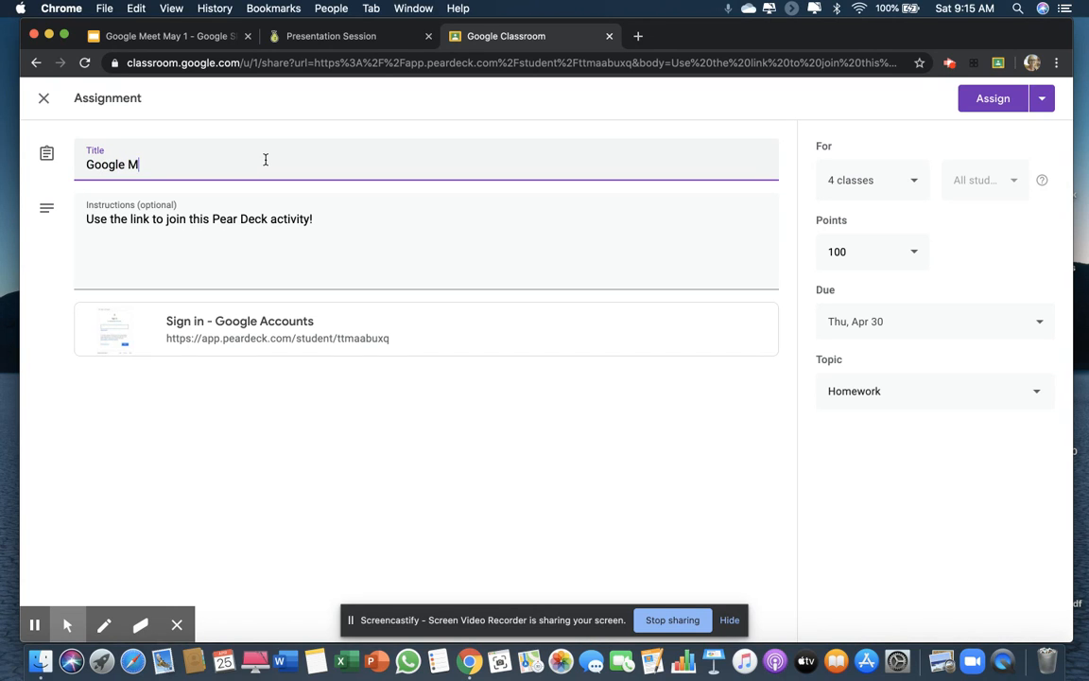
pyautogui.write('eet assignment')
pyautogui.click(988, 105)
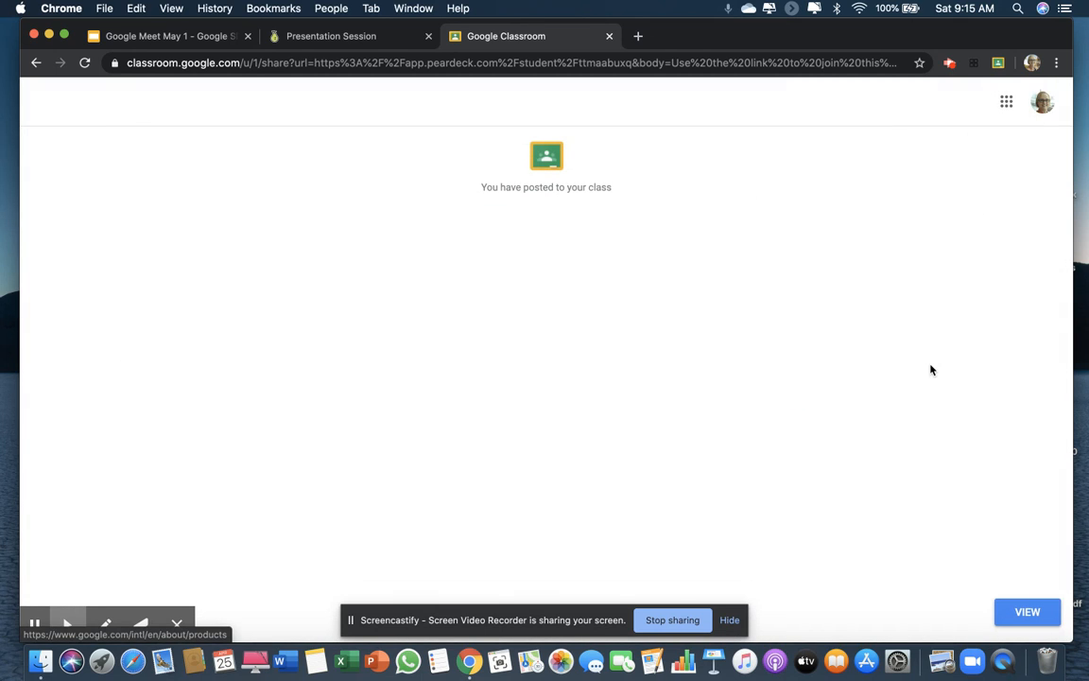
# Step: View the instructions of the posted "Google Meet assignment" in the German A class
pyautogui.click(1021, 612)
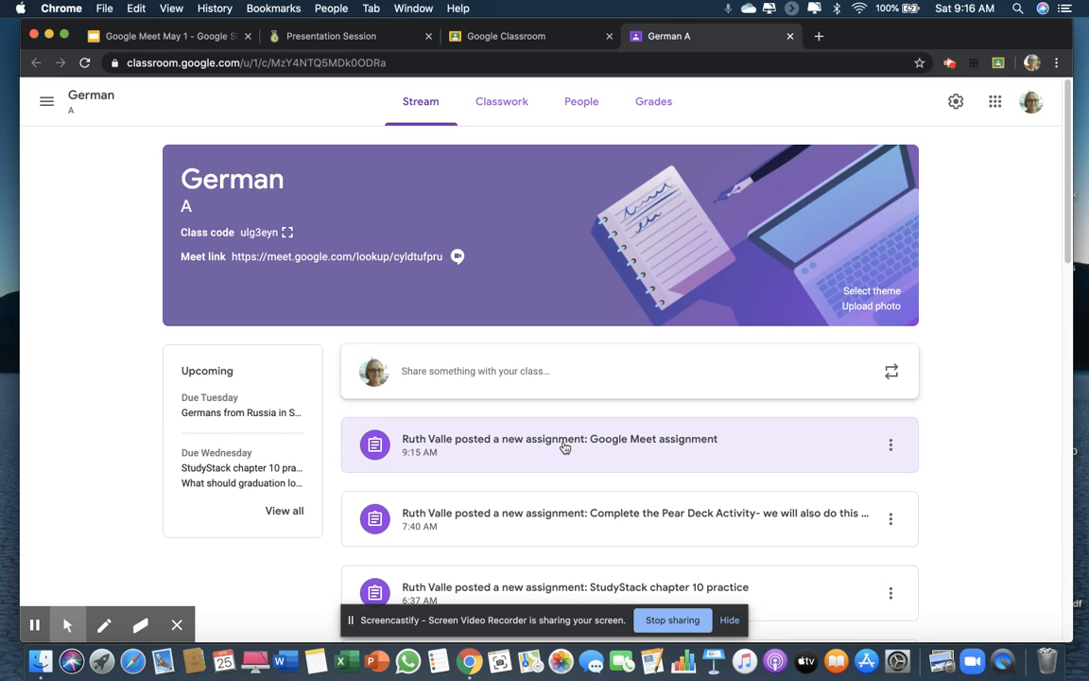
pyautogui.click(562, 444)
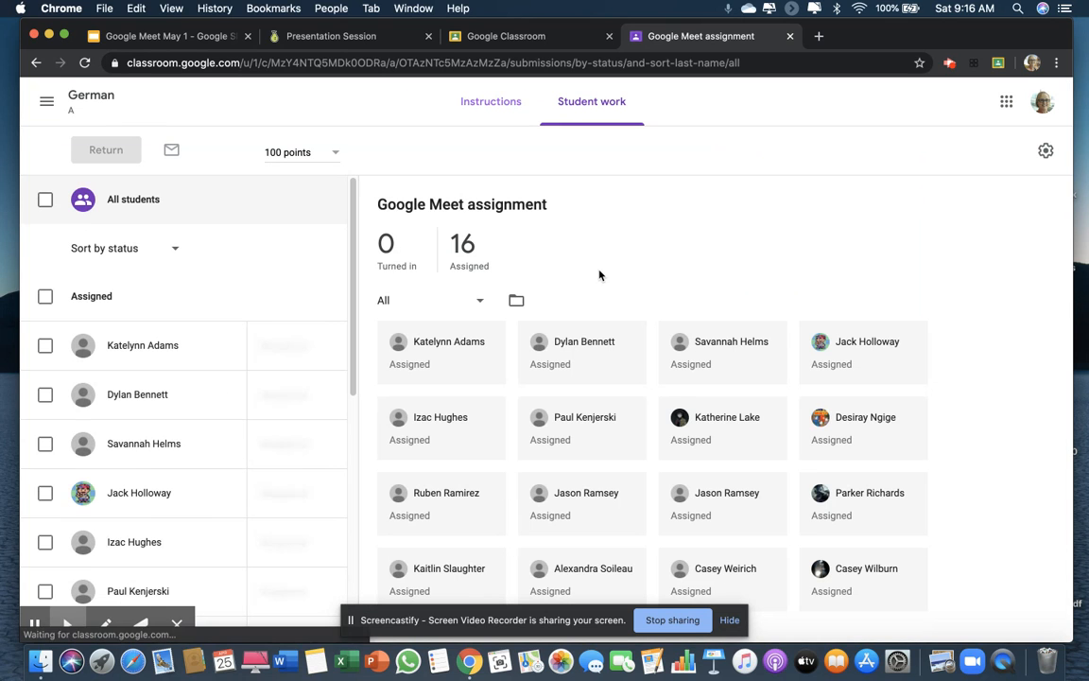
pyautogui.click(483, 102)
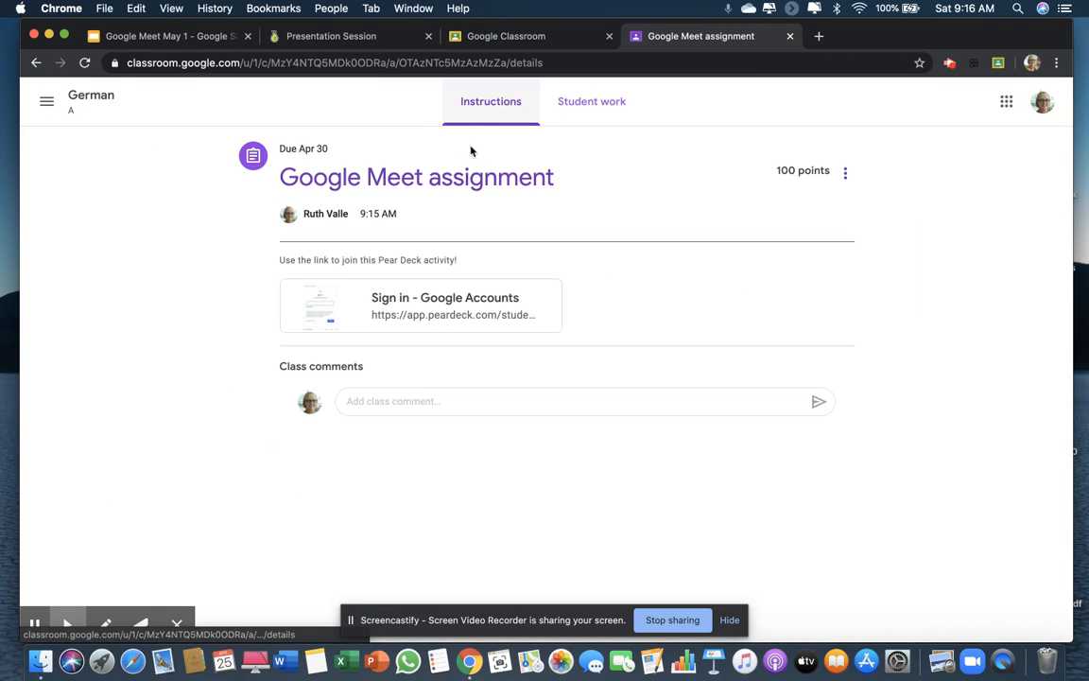
# Step: Open the assignment's Pear Deck link as a student and answer the feelings check-in with the green happy face
pyautogui.click(399, 304)
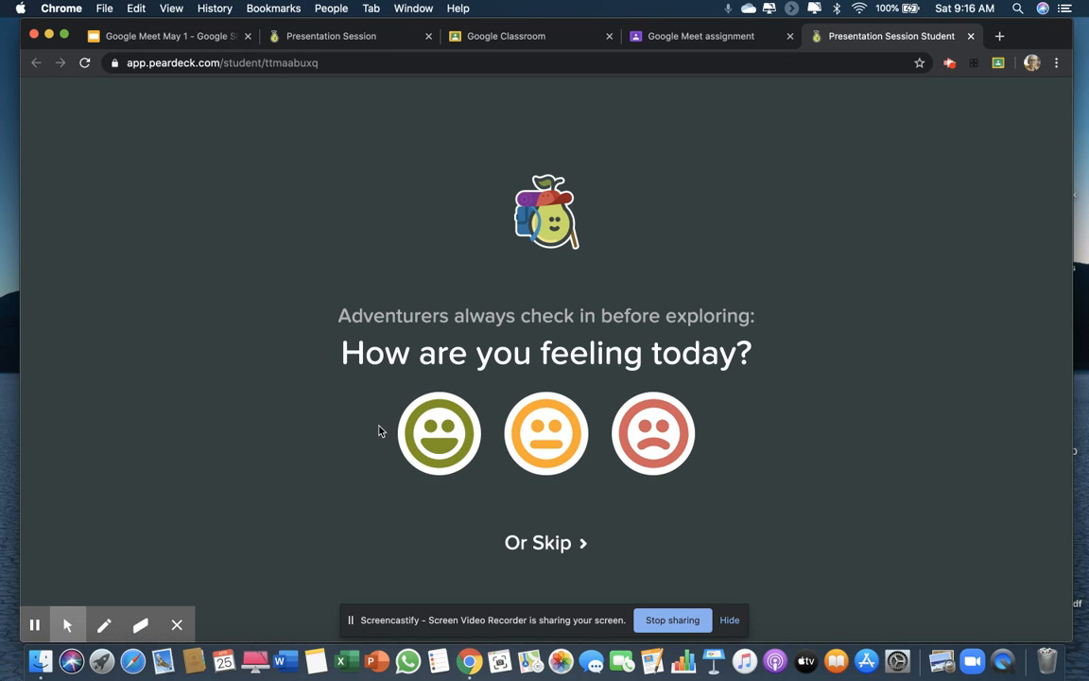
pyautogui.click(446, 437)
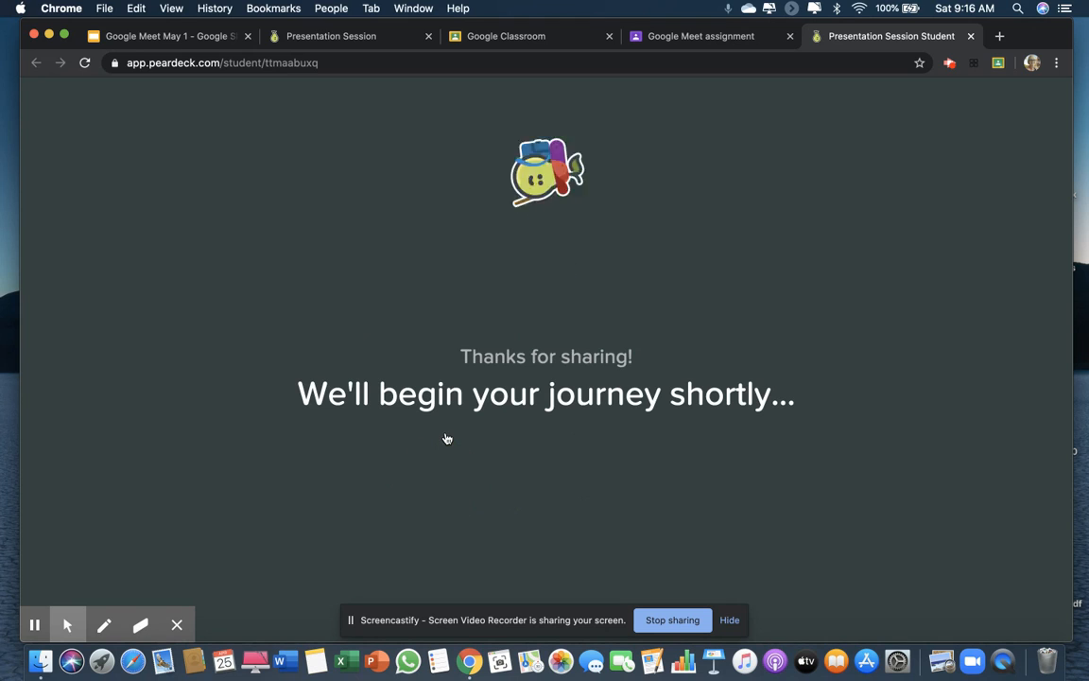